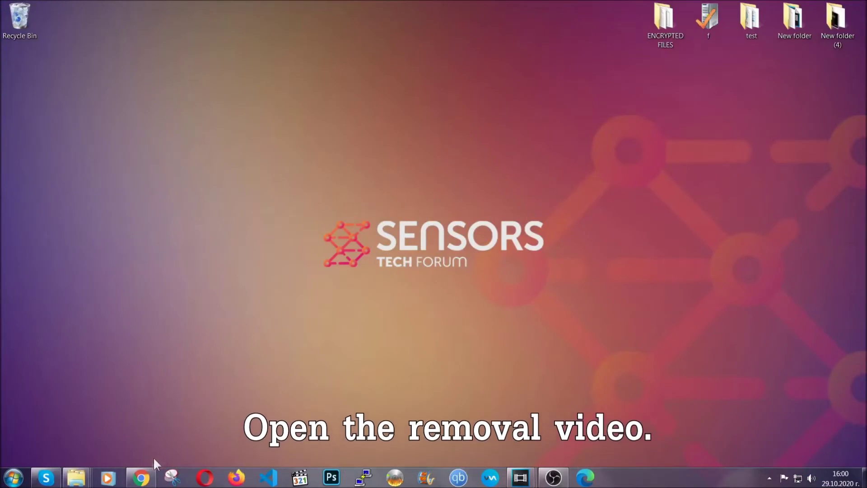
Step: In Chrome, follow the removal video's Full Removal Guide link to the SpyHunter download page
{"action": "left_click", "coordinate": [141, 477]}
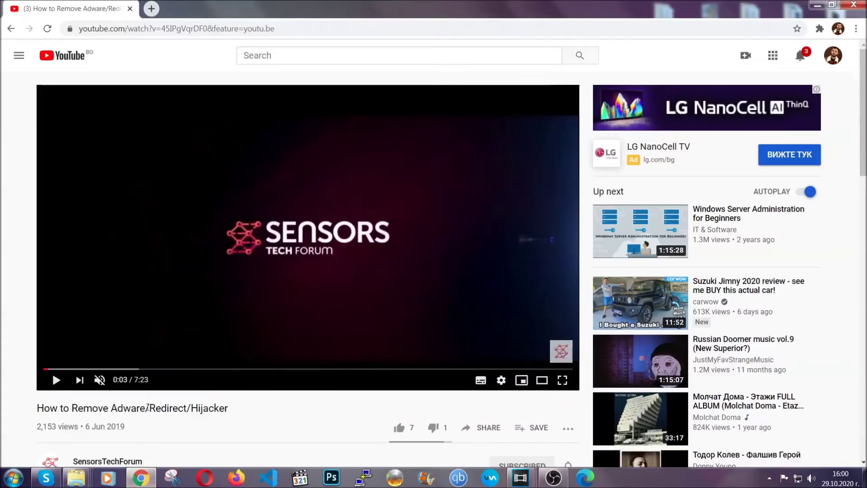
{"action": "scroll", "coordinate": [173, 321], "scroll_direction": "down", "scroll_amount": 4}
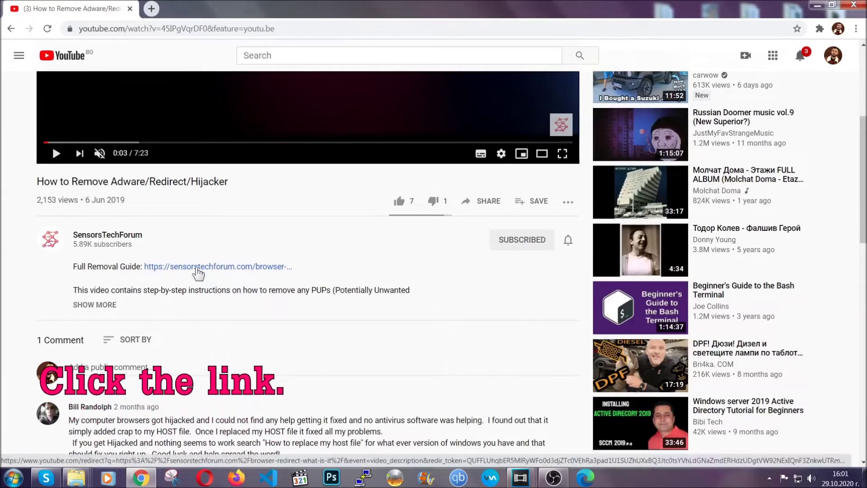
{"action": "left_click", "coordinate": [195, 270]}
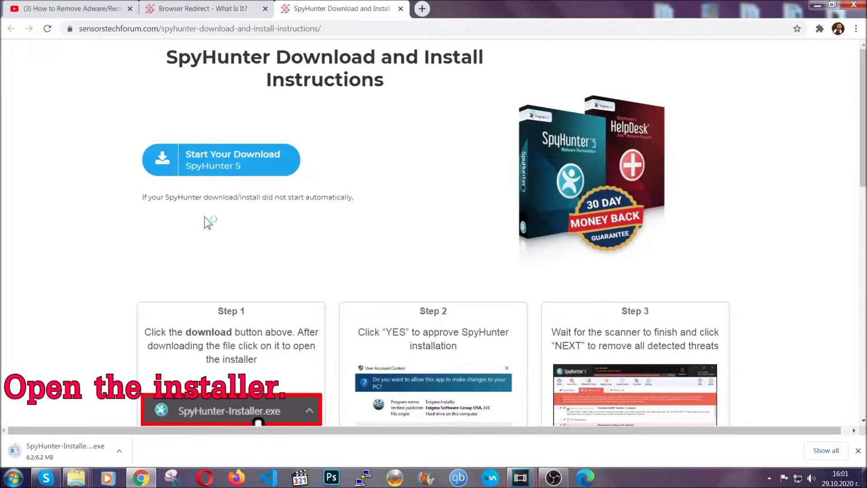
Step: Run SpyHunter-Installer.exe in English, accept the EULA and Privacy Policy, and install SpyHunter 5
{"action": "left_click", "coordinate": [54, 451]}
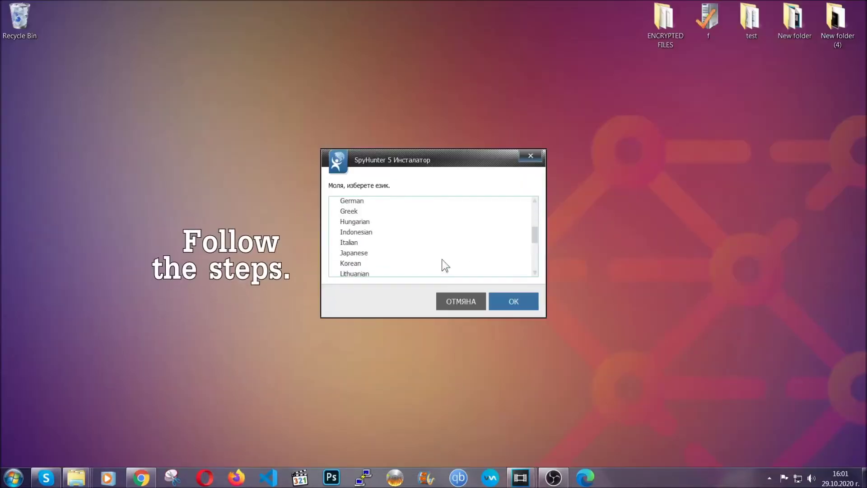
{"action": "scroll", "coordinate": [429, 265], "scroll_direction": "down", "scroll_amount": 2}
{"action": "scroll", "coordinate": [441, 267], "scroll_direction": "up", "scroll_amount": 4}
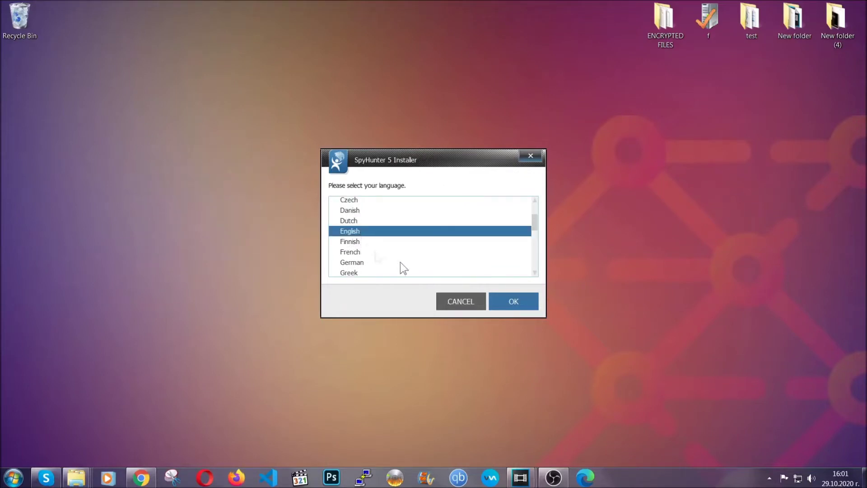
{"action": "left_click", "coordinate": [509, 302]}
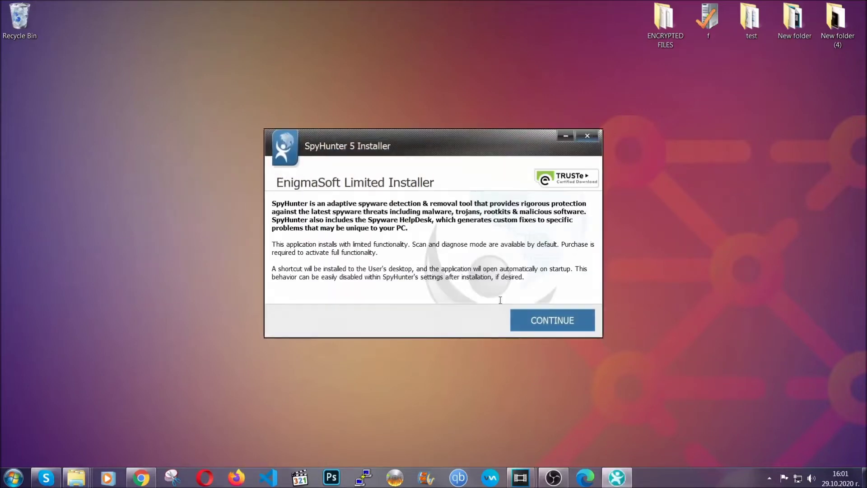
{"action": "left_click", "coordinate": [521, 315]}
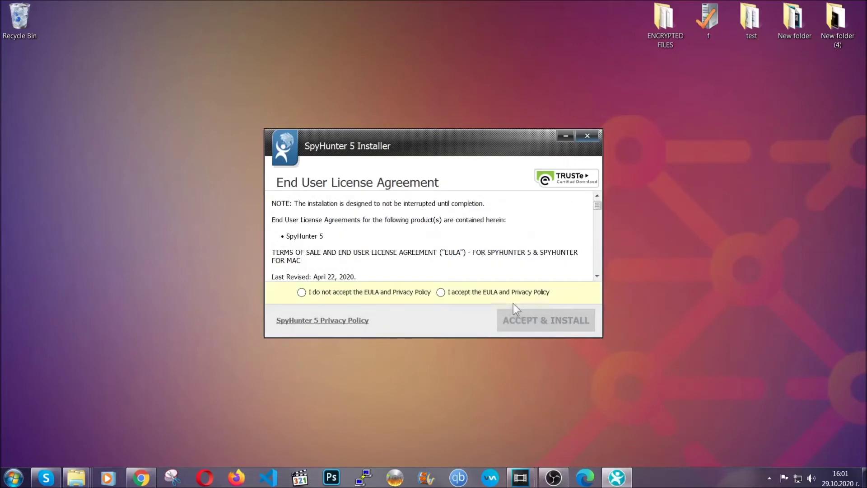
{"action": "left_click", "coordinate": [509, 291]}
{"action": "left_click", "coordinate": [523, 320]}
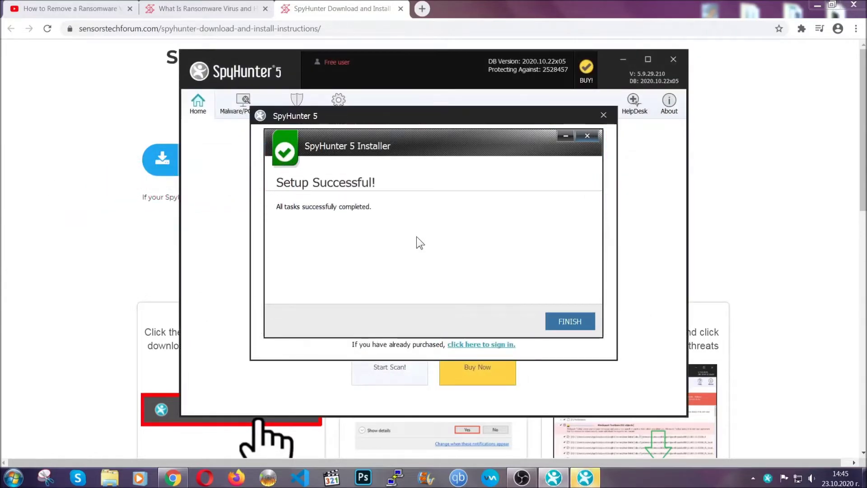
{"action": "left_click", "coordinate": [554, 323]}
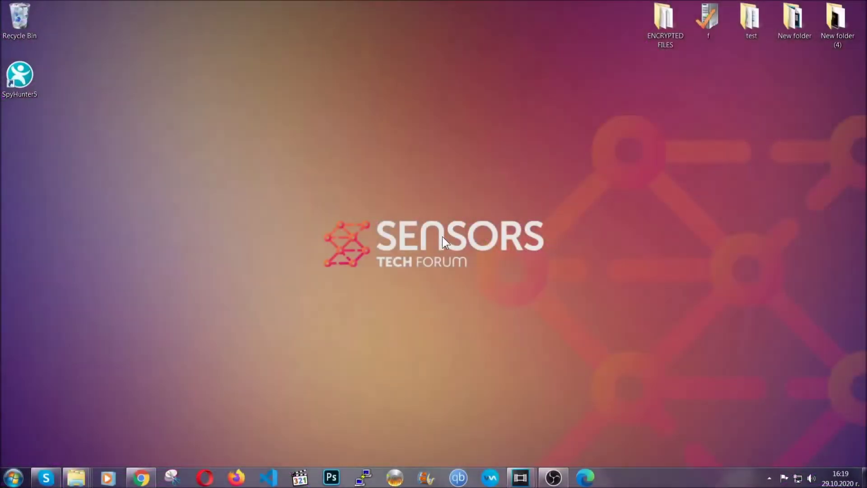
Step: Run APPWIZ.CPL from the Run dialog to list installed programs
{"action": "key", "text": "super+r"}
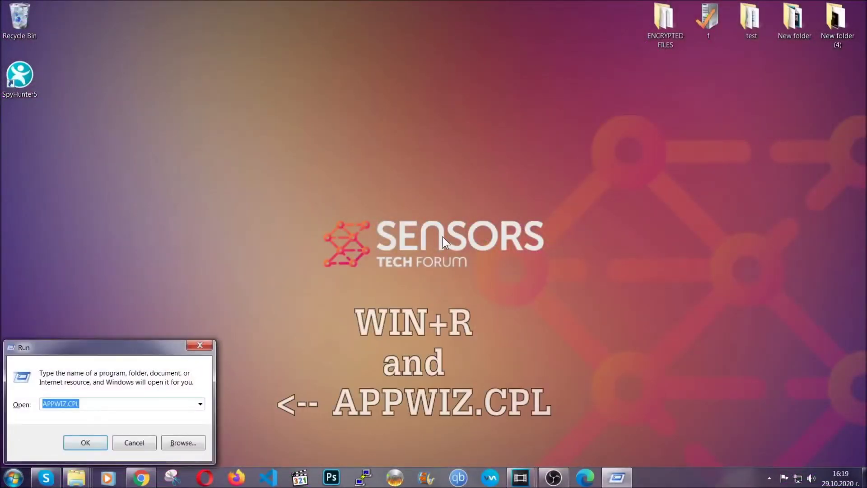
{"action": "left_click", "coordinate": [90, 405]}
{"action": "left_click_drag", "start_coordinate": [91, 405], "coordinate": [17, 406]}
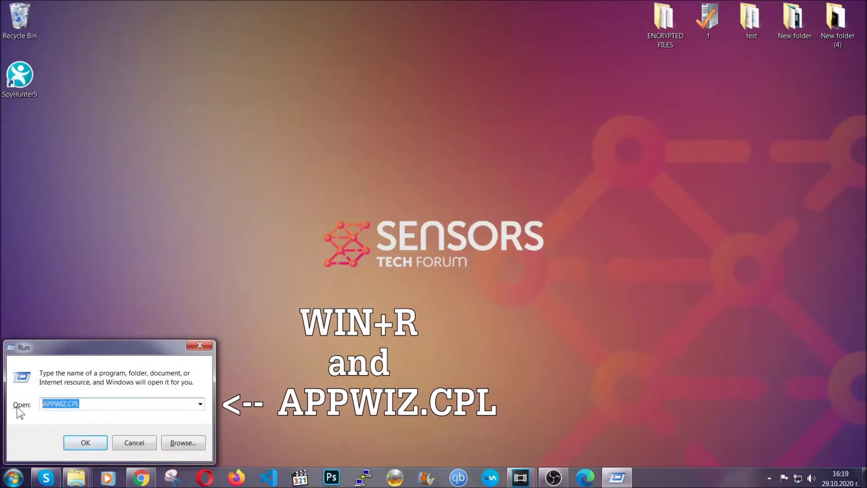
{"action": "left_click", "coordinate": [85, 441]}
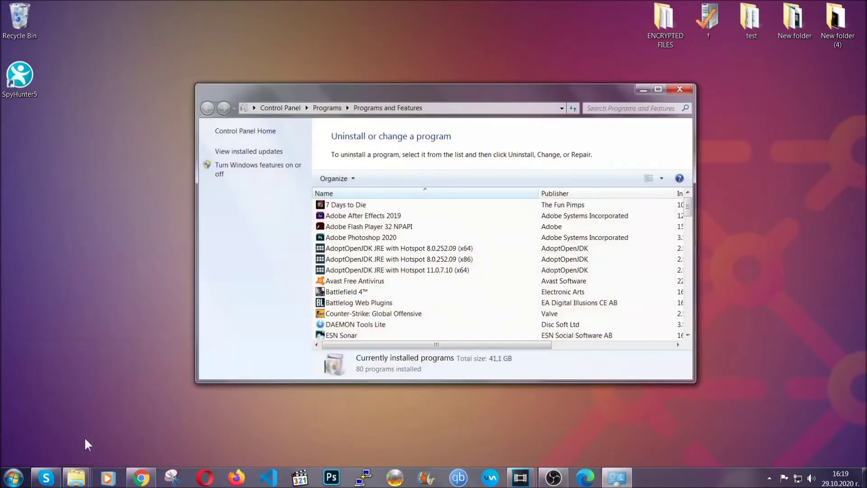
Step: Uninstall SUSPICIOUS PROGRAM and dismiss the successful removal message
{"action": "scroll", "coordinate": [459, 248], "scroll_direction": "down", "scroll_amount": 20}
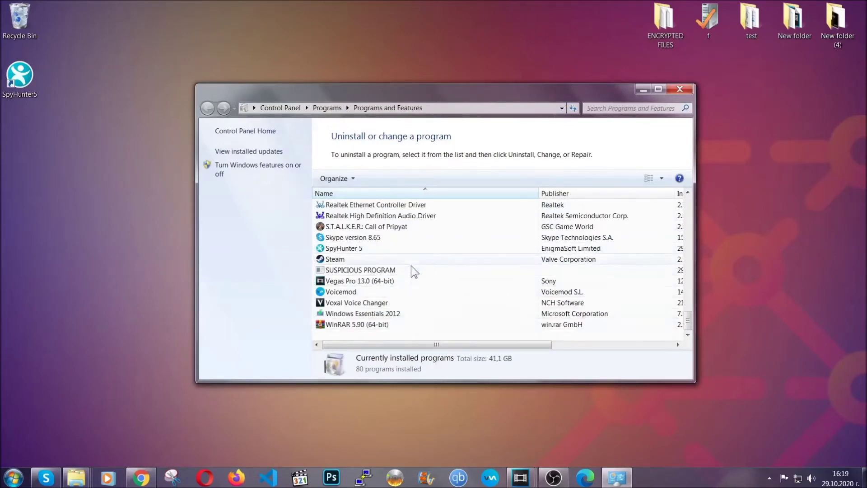
{"action": "left_click", "coordinate": [366, 271]}
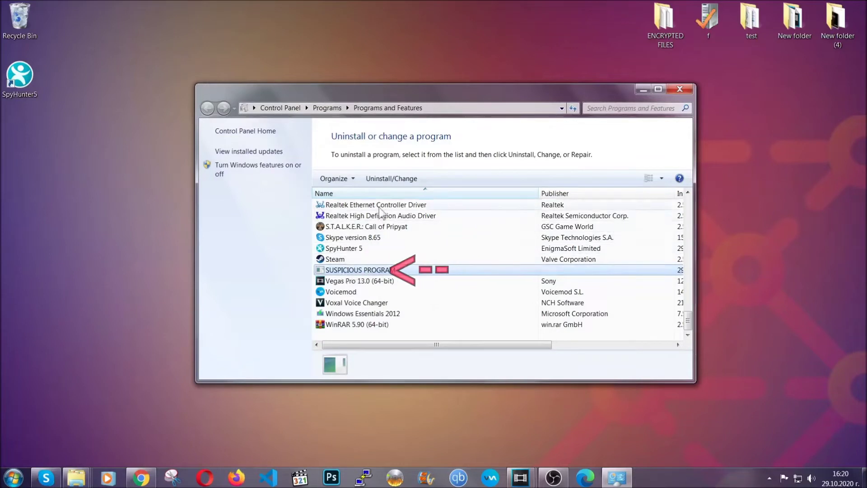
{"action": "left_click", "coordinate": [384, 178]}
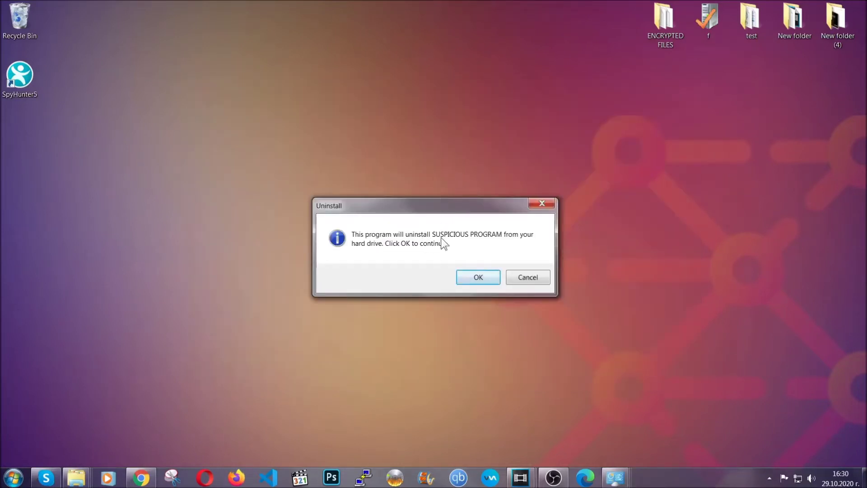
{"action": "left_click", "coordinate": [472, 277]}
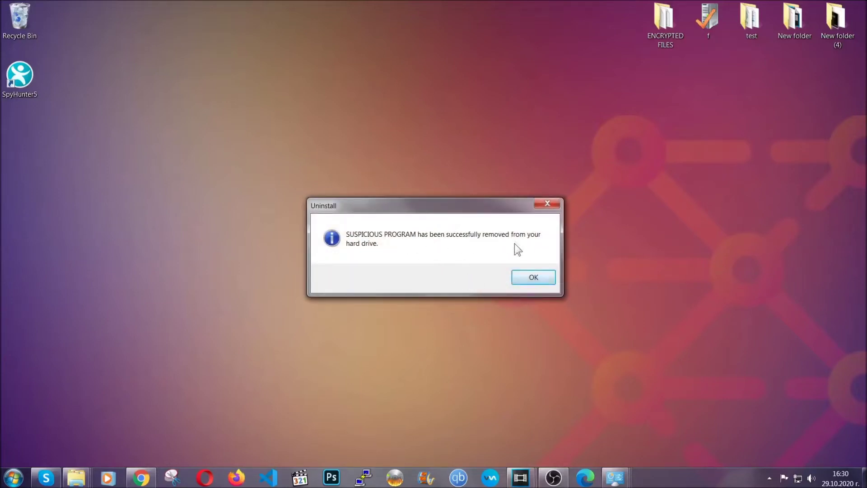
{"action": "left_click", "coordinate": [524, 277]}
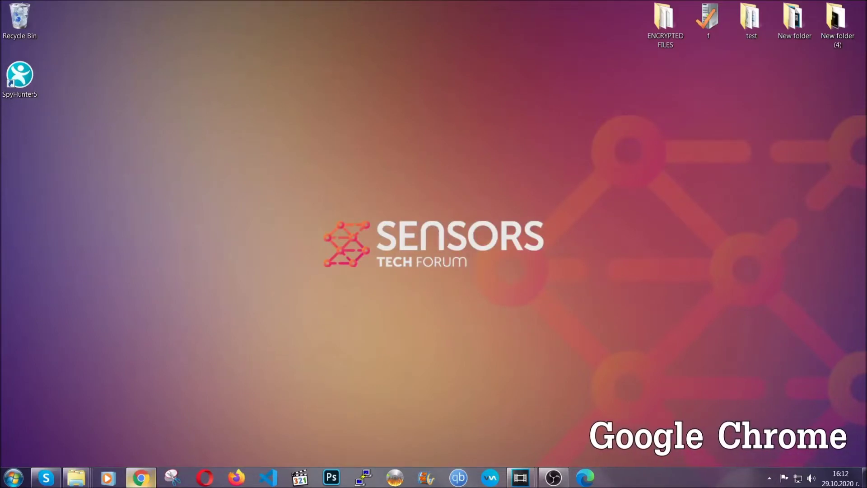
Step: Clear Chrome's all-time browsing data via chrome://settings/clearBrowserData, keeping saved passwords
{"action": "left_click", "coordinate": [140, 478]}
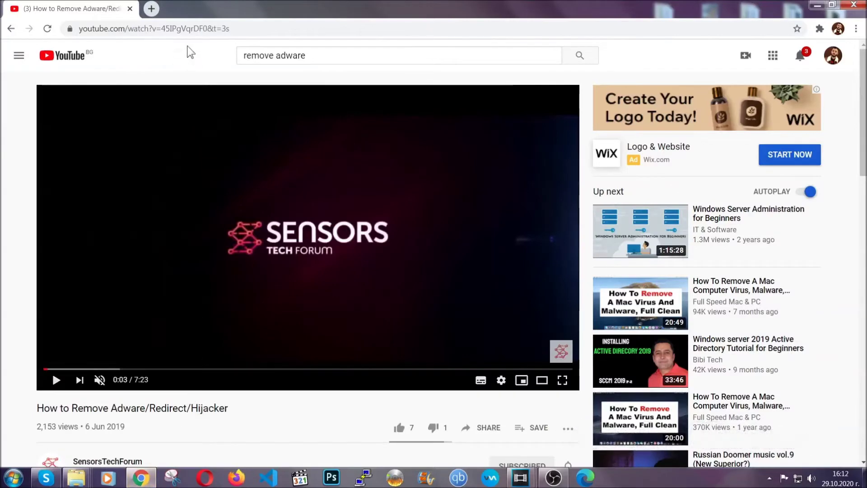
{"action": "left_click", "coordinate": [188, 29]}
{"action": "type", "text": "chr"}
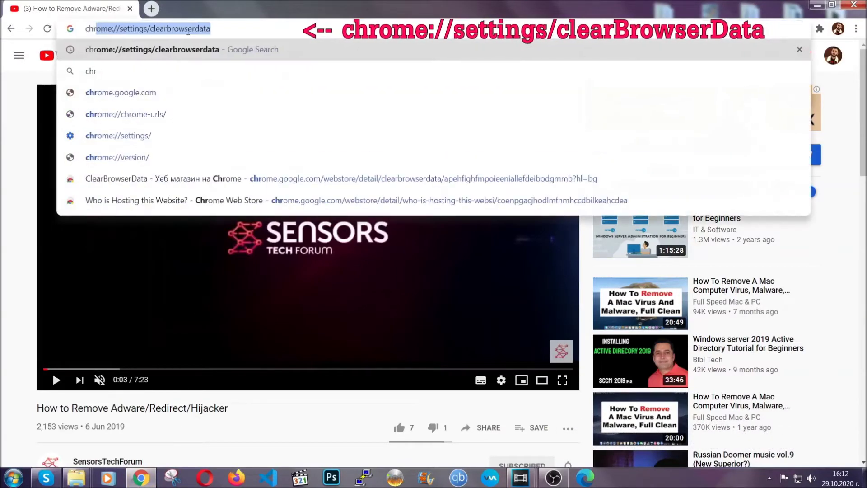
{"action": "type", "text": "ome:/"}
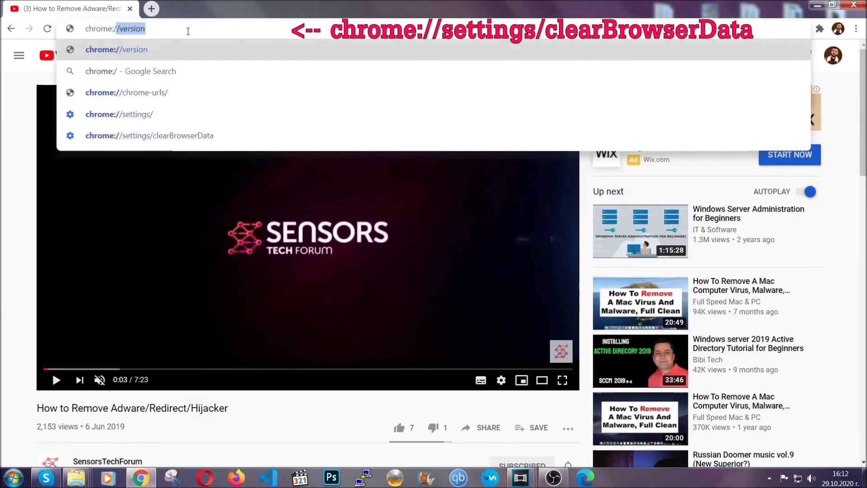
{"action": "type", "text": "/setting"}
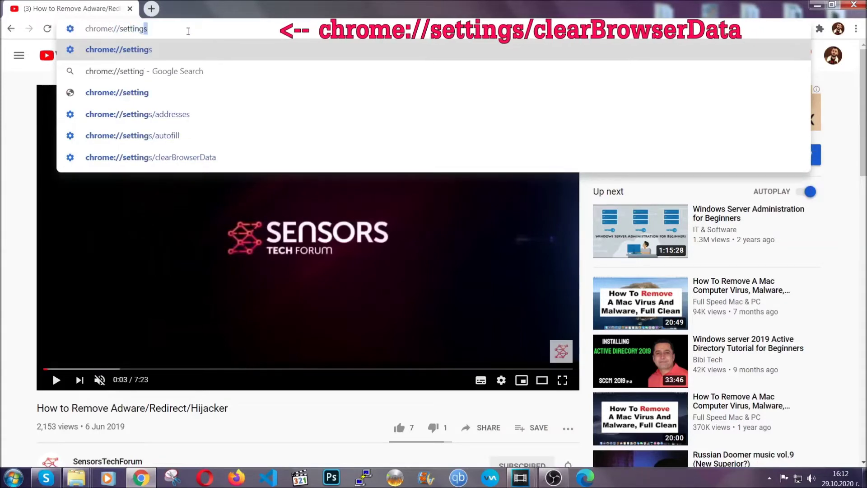
{"action": "type", "text": "s/ce"}
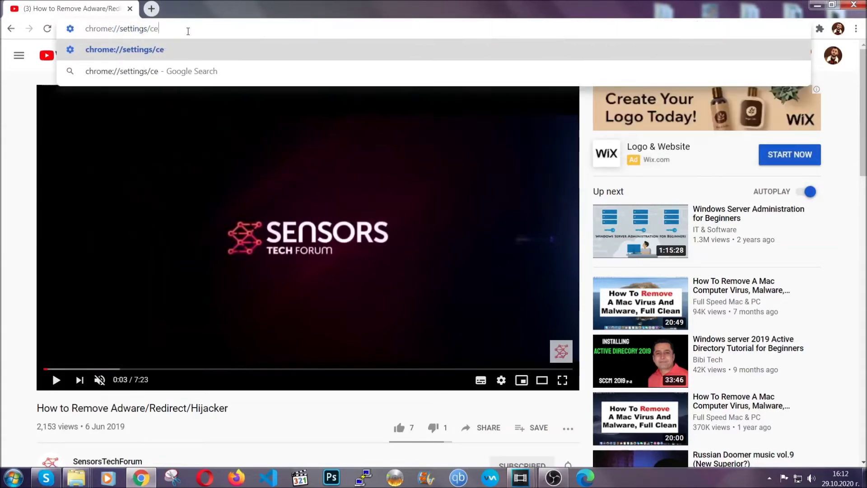
{"action": "key", "text": "BackSpace"}
{"action": "type", "text": "lear"}
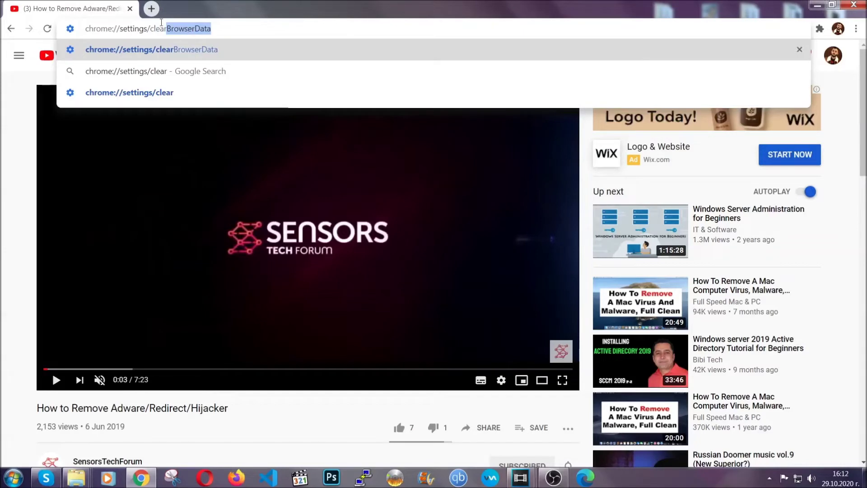
{"action": "key", "text": "Return"}
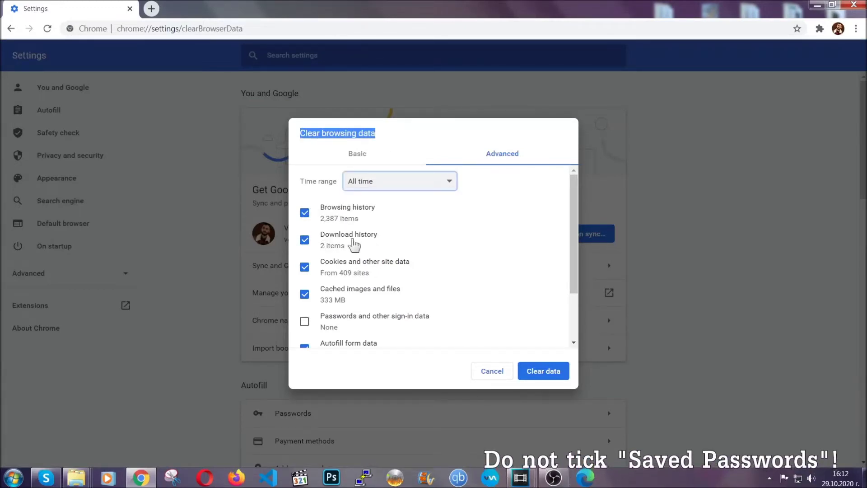
{"action": "scroll", "coordinate": [355, 305], "scroll_direction": "down", "scroll_amount": 2}
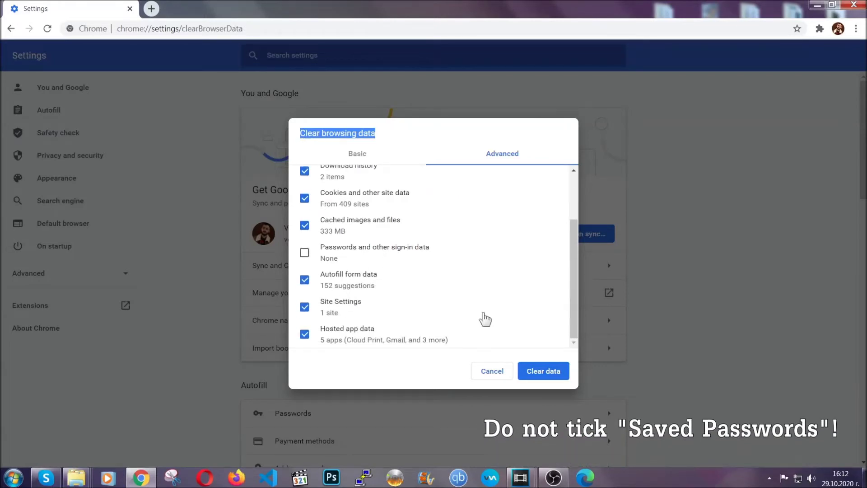
{"action": "left_click", "coordinate": [533, 370]}
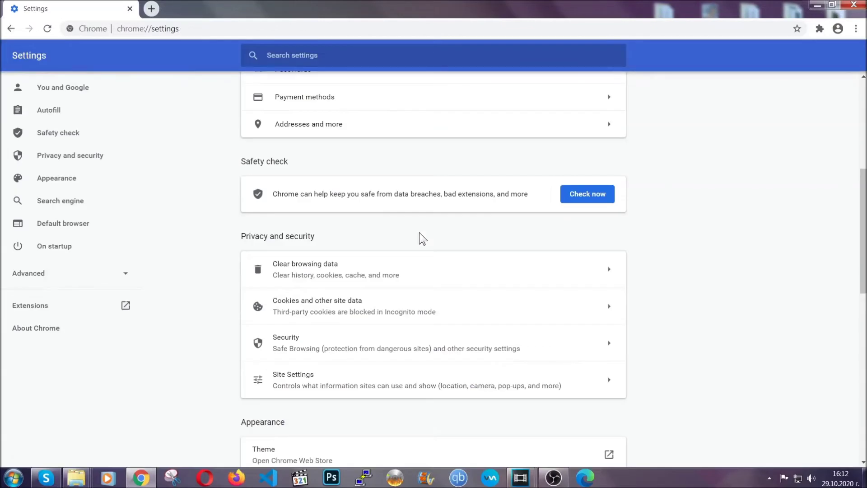
Step: Remove the Bulk Media Downloader extension from Chrome's Extensions page, then minimize Chrome
{"action": "left_click", "coordinate": [856, 30]}
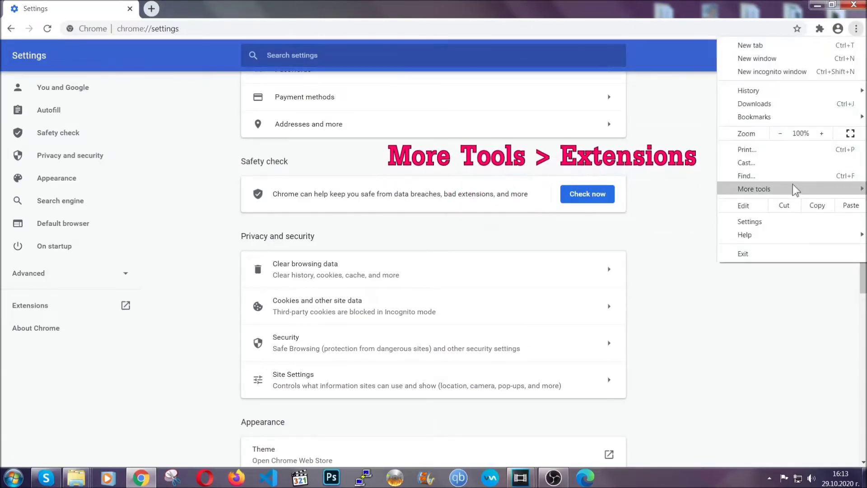
{"action": "mouse_move", "coordinate": [794, 189]}
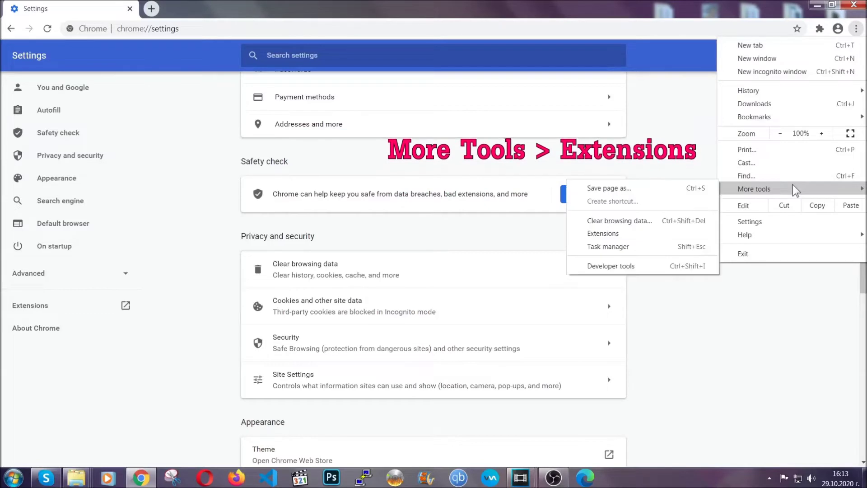
{"action": "left_click", "coordinate": [626, 235]}
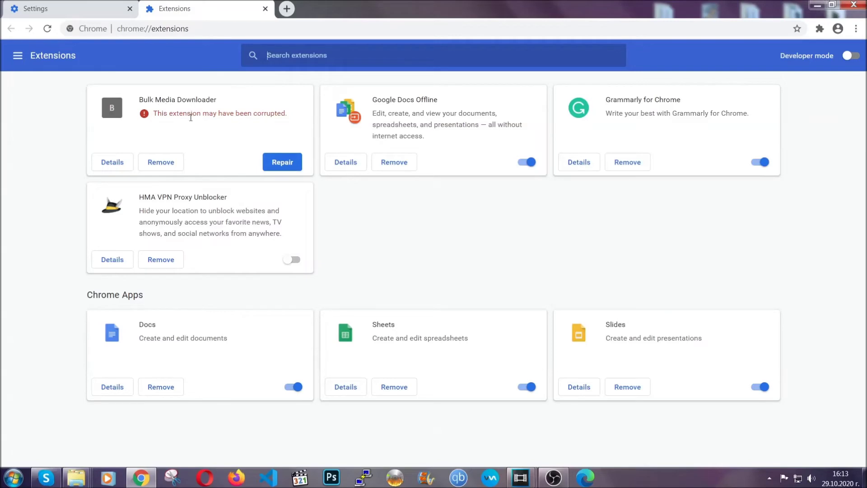
{"action": "left_click", "coordinate": [161, 163]}
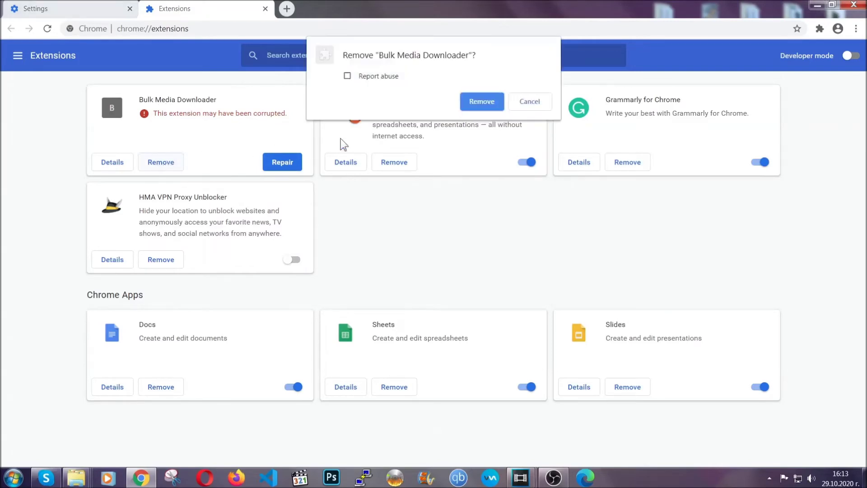
{"action": "left_click", "coordinate": [468, 101]}
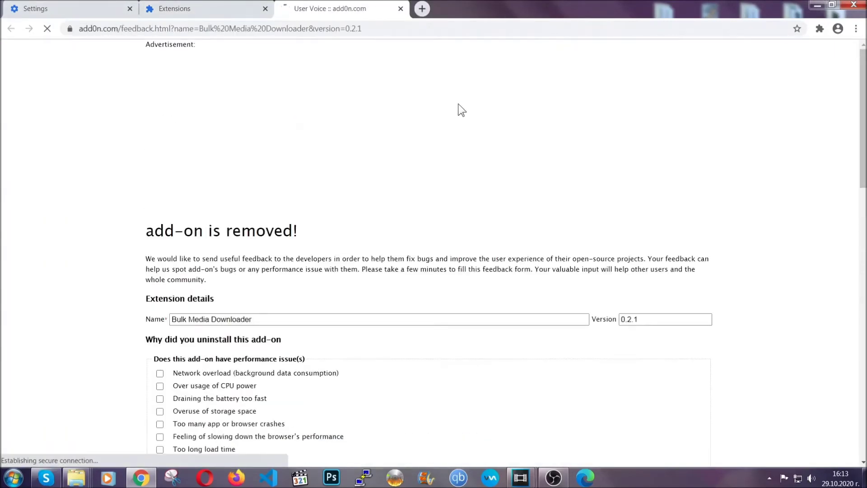
{"action": "left_click", "coordinate": [220, 9]}
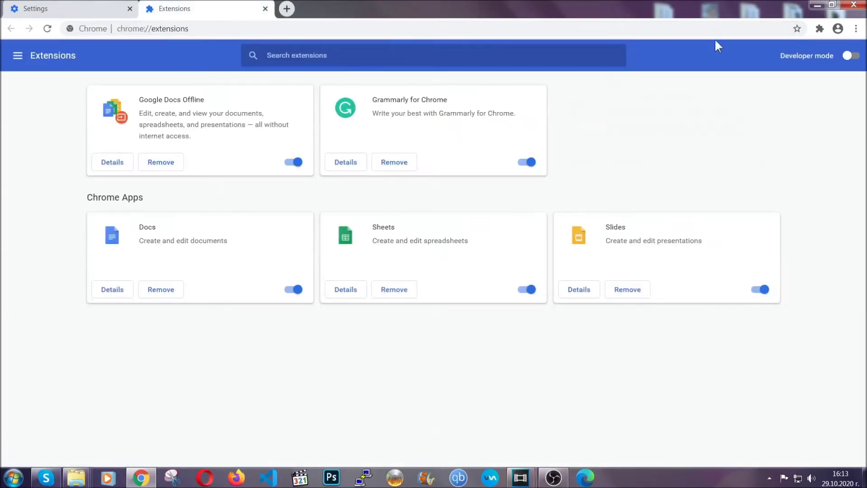
{"action": "left_click", "coordinate": [810, 4]}
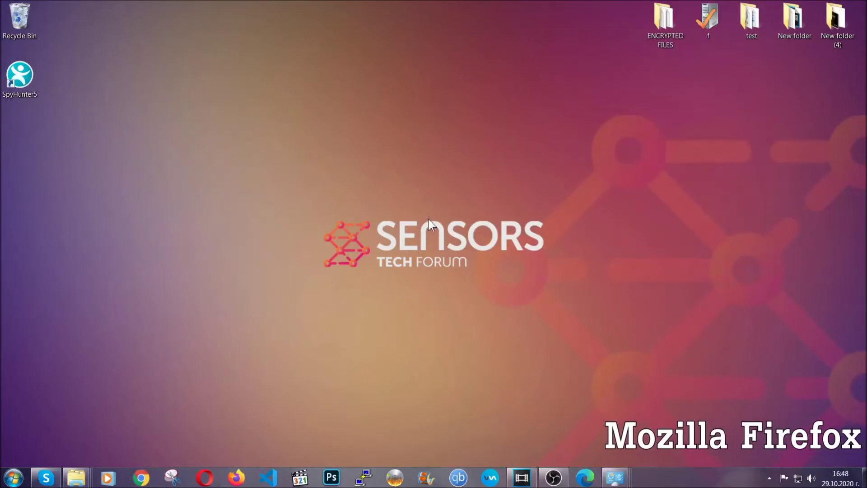
Step: Launch Firefox, load about:support, and start Refresh Firefox
{"action": "left_click", "coordinate": [235, 477]}
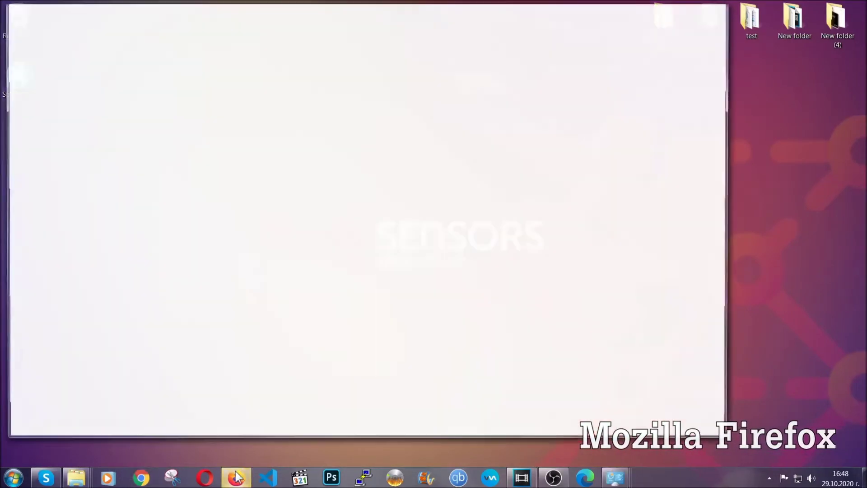
{"action": "left_click", "coordinate": [239, 35]}
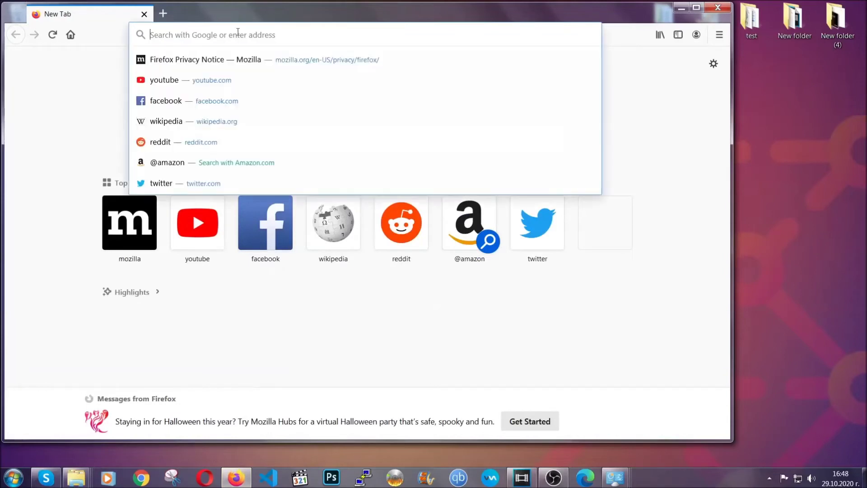
{"action": "type", "text": "about"}
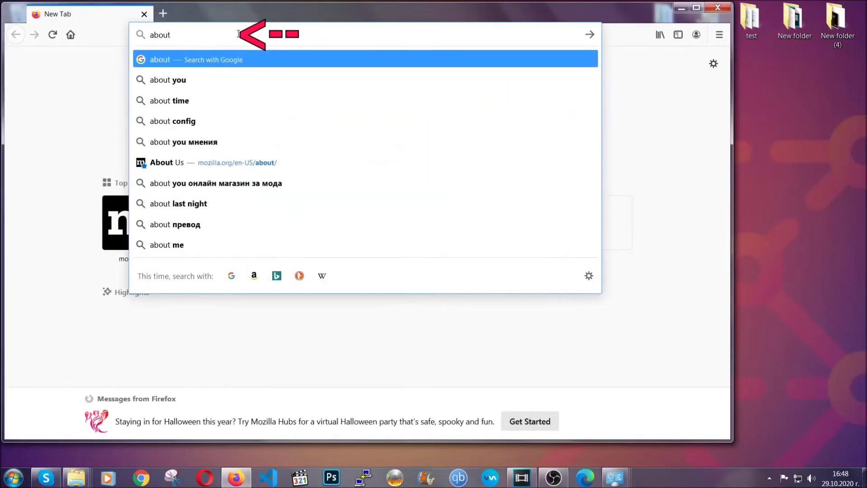
{"action": "type", "text": ":support"}
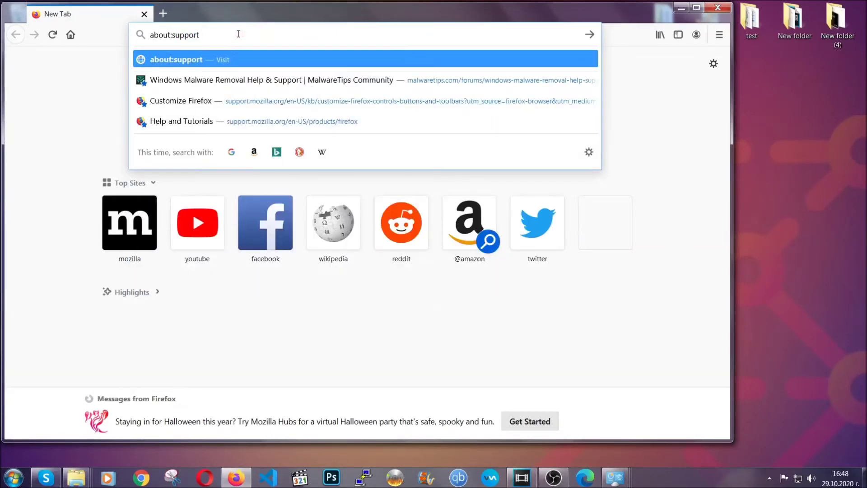
{"action": "key", "text": "Return"}
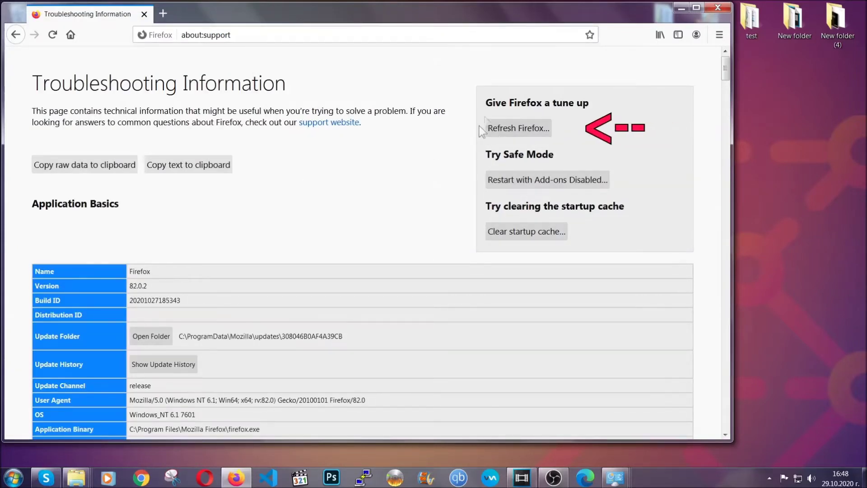
{"action": "left_click", "coordinate": [514, 132]}
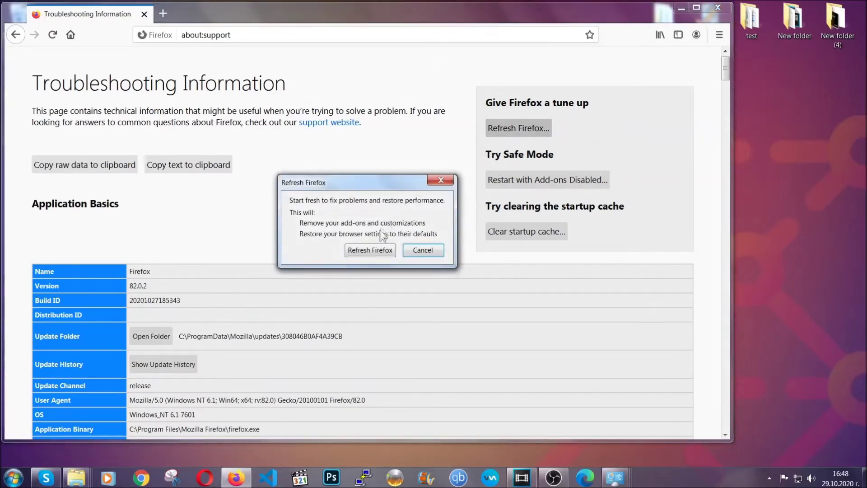
Step: Confirm the Firefox refresh, finish the Import Wizard, and minimize Firefox
{"action": "left_click", "coordinate": [368, 251]}
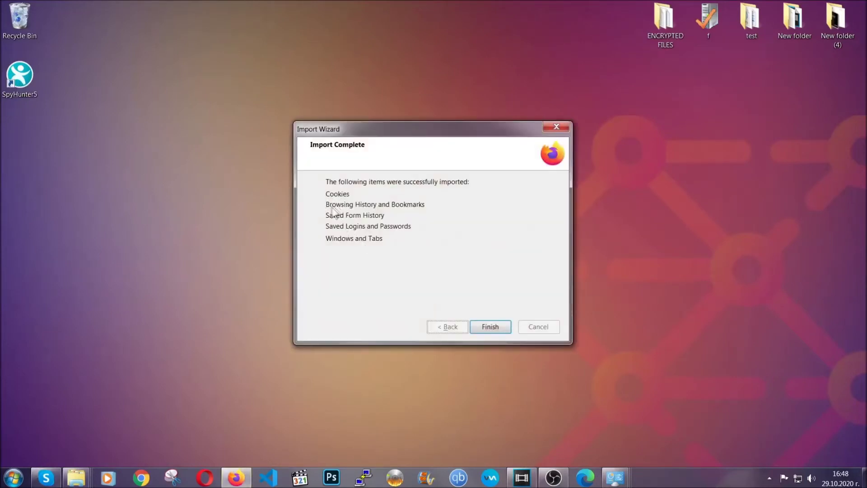
{"action": "left_click", "coordinate": [487, 328]}
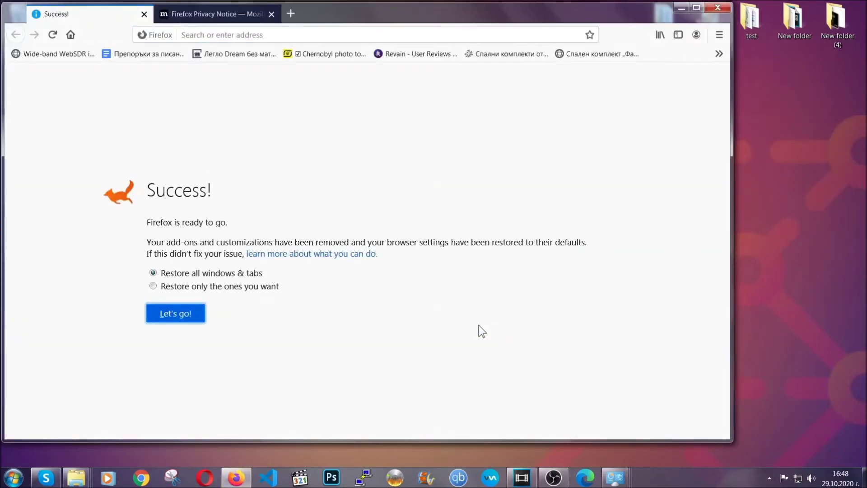
{"action": "left_click", "coordinate": [678, 9]}
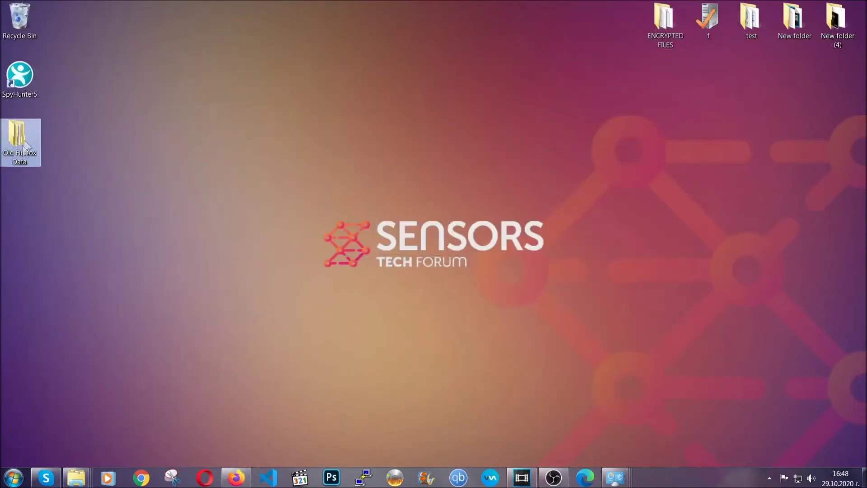
{"action": "mouse_move", "coordinate": [13, 162]}
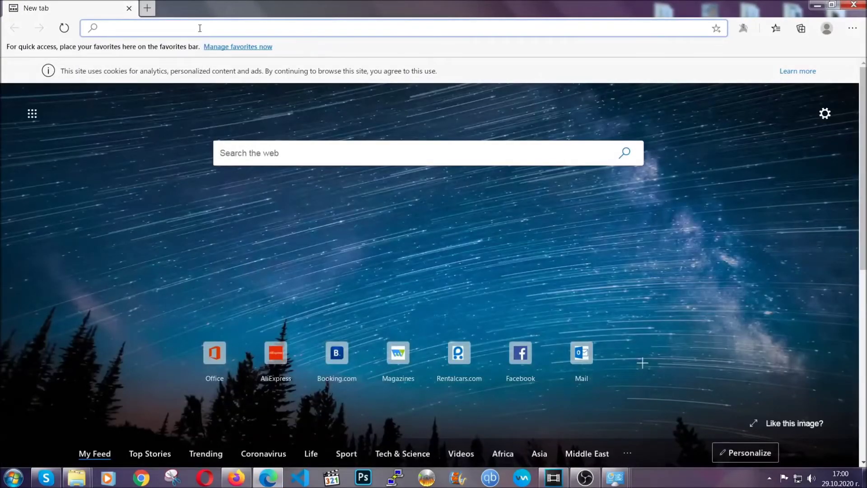
Step: Clear Edge's All time browsing data at edge://settings/clearBrowserData, keeping passwords
{"action": "type", "text": "edge:"}
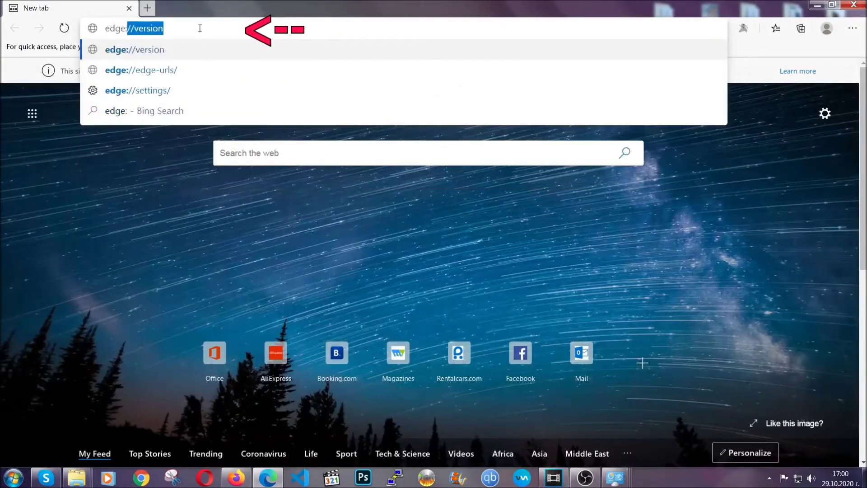
{"action": "type", "text": "//setting"}
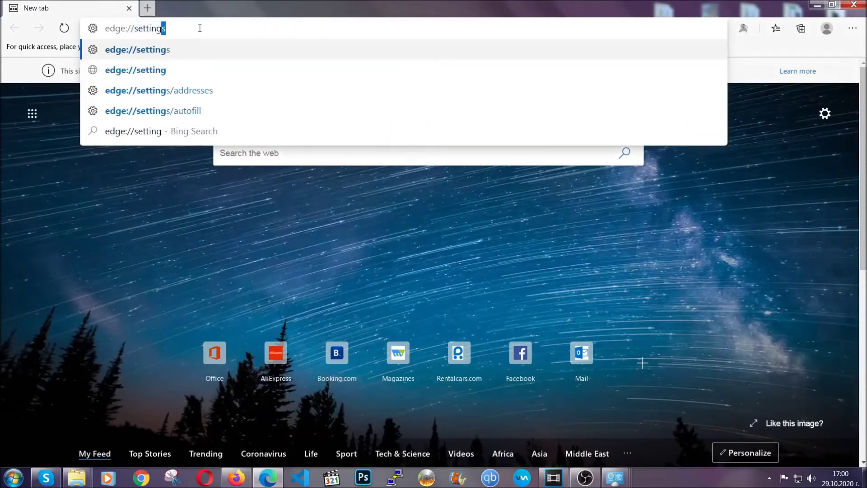
{"action": "type", "text": "s"}
{"action": "type", "text": "/clear"}
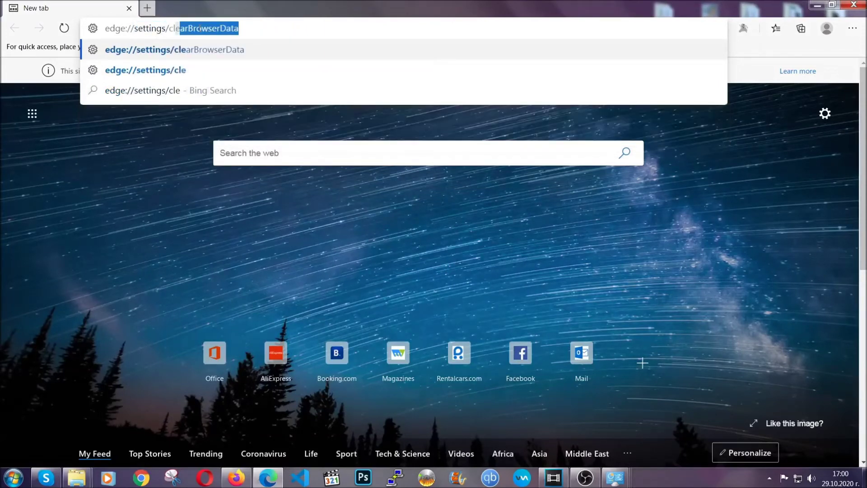
{"action": "type", "text": "BrowserDa"}
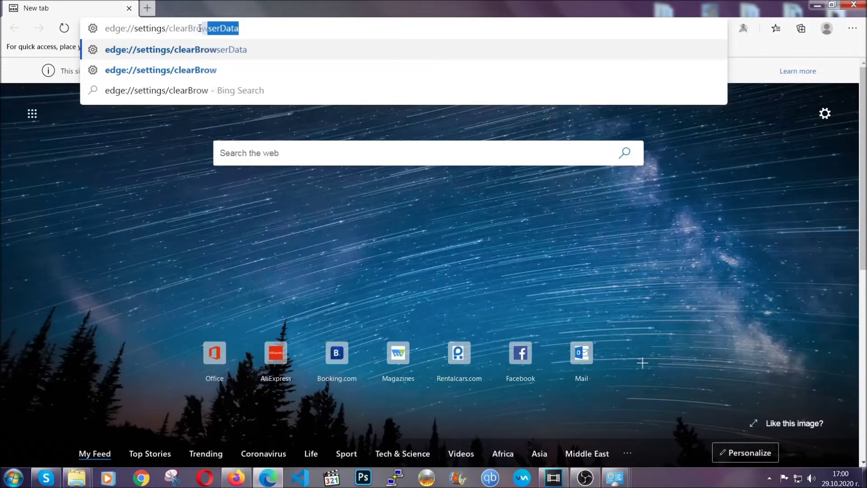
{"action": "type", "text": "ta"}
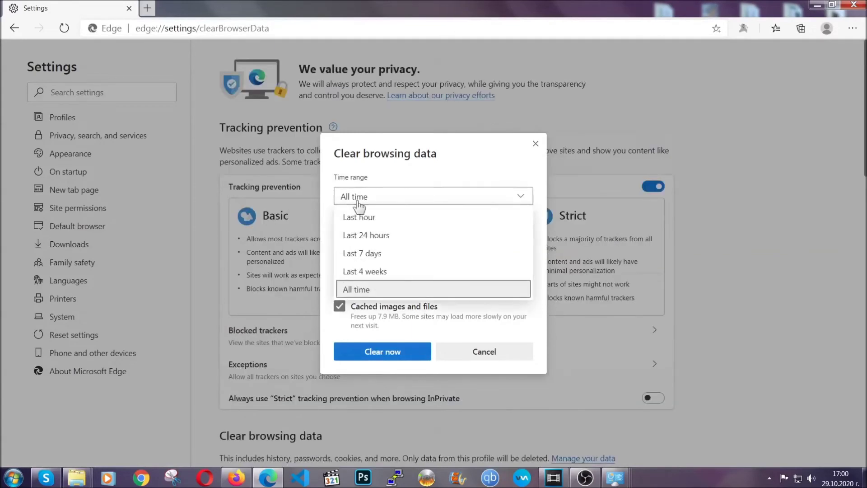
{"action": "left_click", "coordinate": [356, 287]}
{"action": "scroll", "coordinate": [363, 275], "scroll_direction": "down", "scroll_amount": 3}
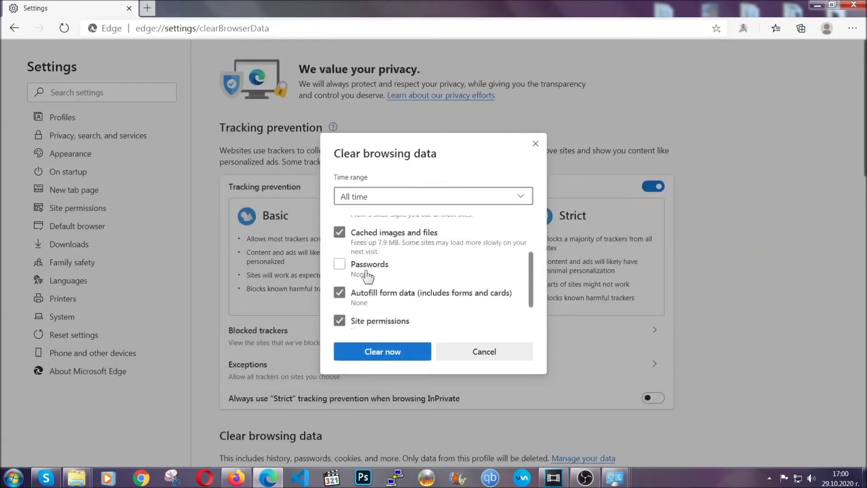
{"action": "left_click", "coordinate": [378, 356]}
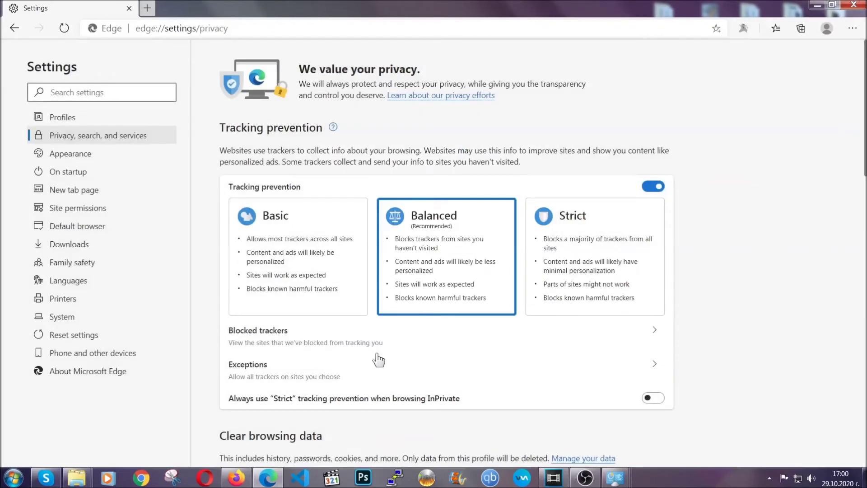
Step: Remove Edge's only installed extension, then close the Edge window
{"action": "left_click", "coordinate": [852, 28]}
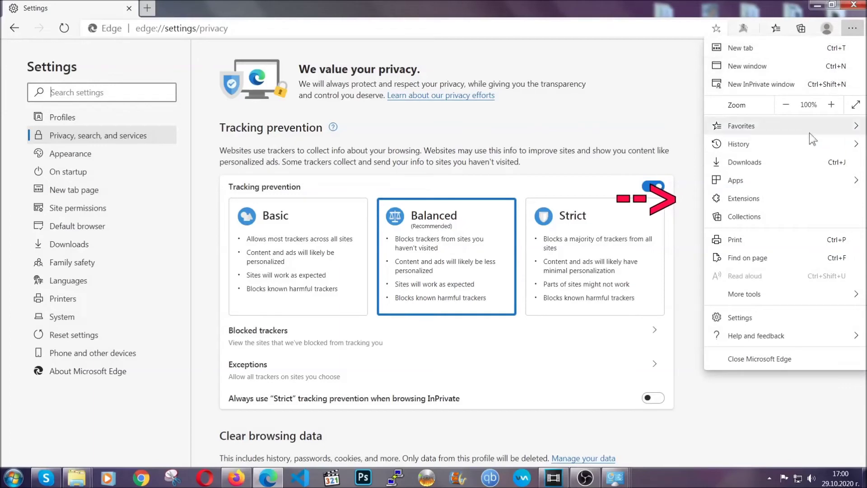
{"action": "left_click", "coordinate": [790, 195]}
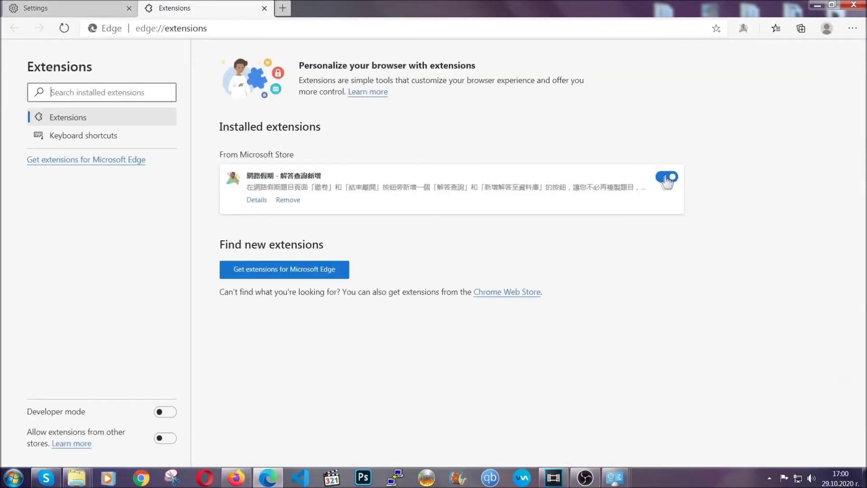
{"action": "left_click", "coordinate": [284, 201]}
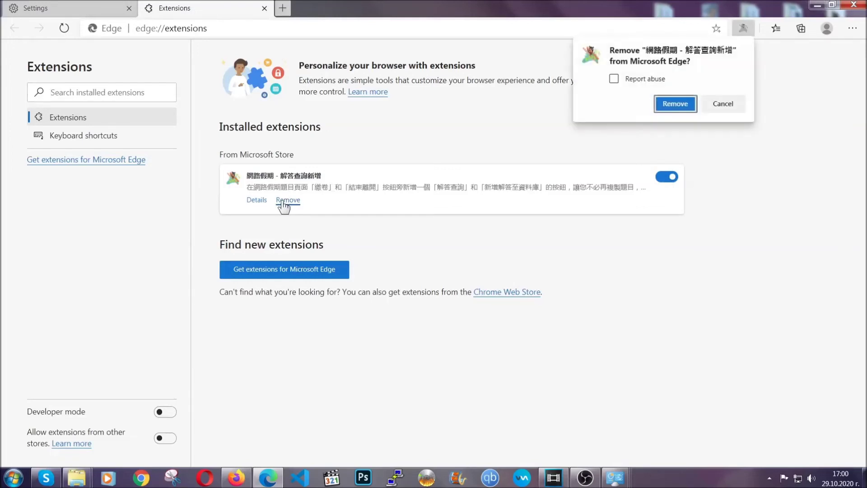
{"action": "left_click", "coordinate": [674, 106]}
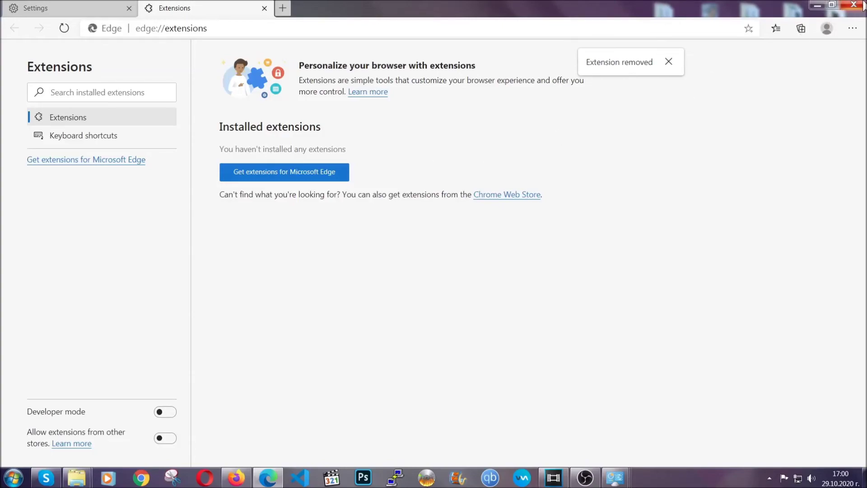
{"action": "left_click", "coordinate": [854, 4]}
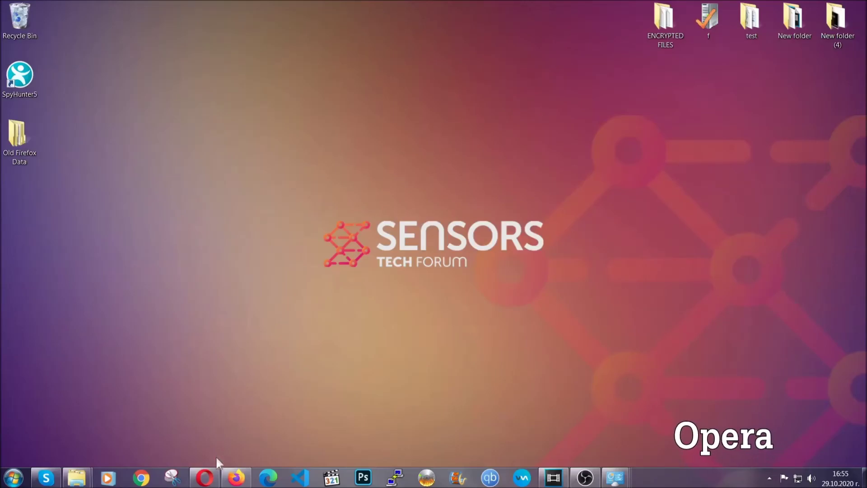
Step: Launch Opera and go to opera://settings/clearBrowserData
{"action": "left_click", "coordinate": [207, 475]}
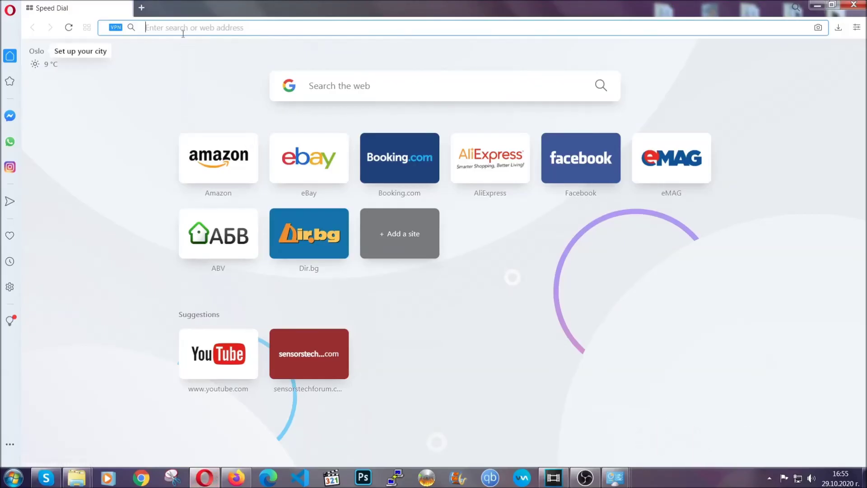
{"action": "type", "text": "opera"}
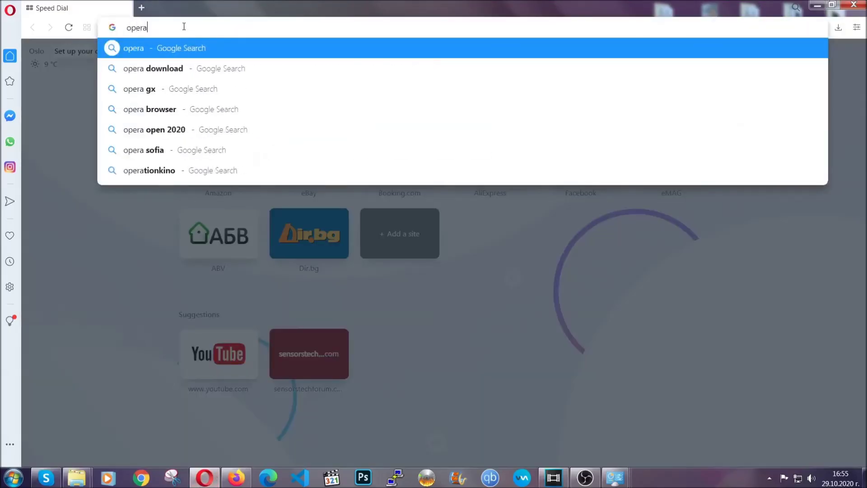
{"action": "type", "text": "://se"}
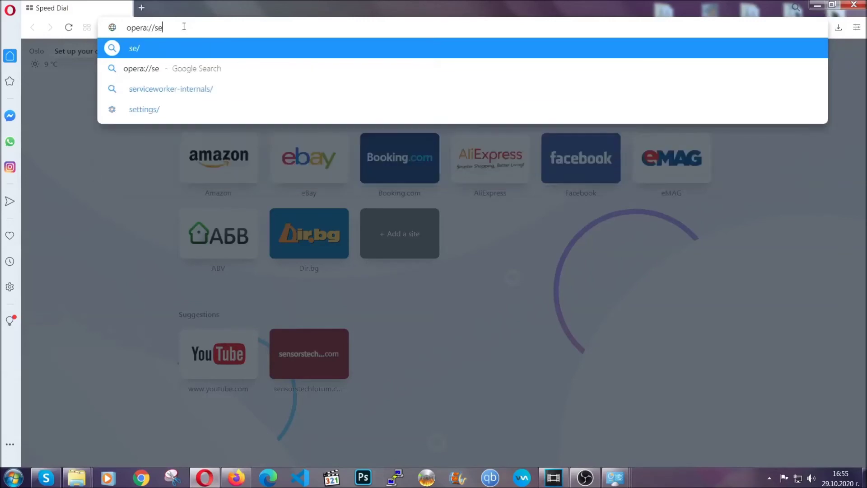
{"action": "type", "text": "ttings/clearBrr"}
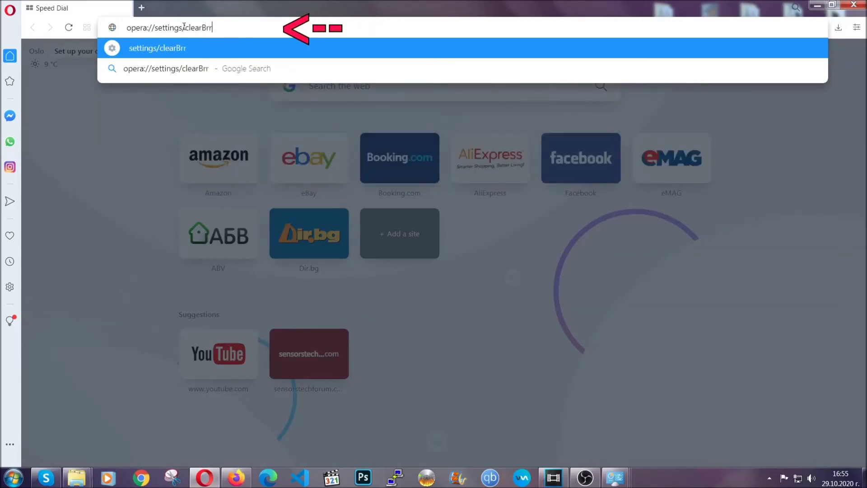
{"action": "key", "text": "BackSpace"}
{"action": "type", "text": "owserD"}
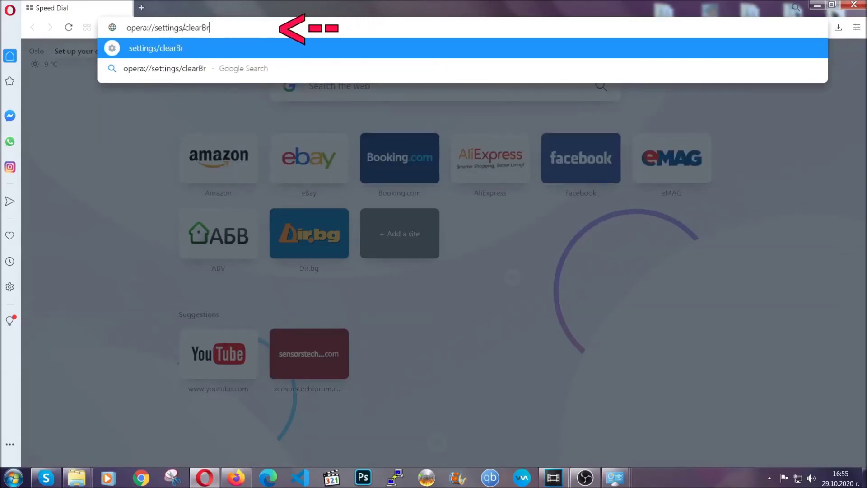
{"action": "type", "text": "ata"}
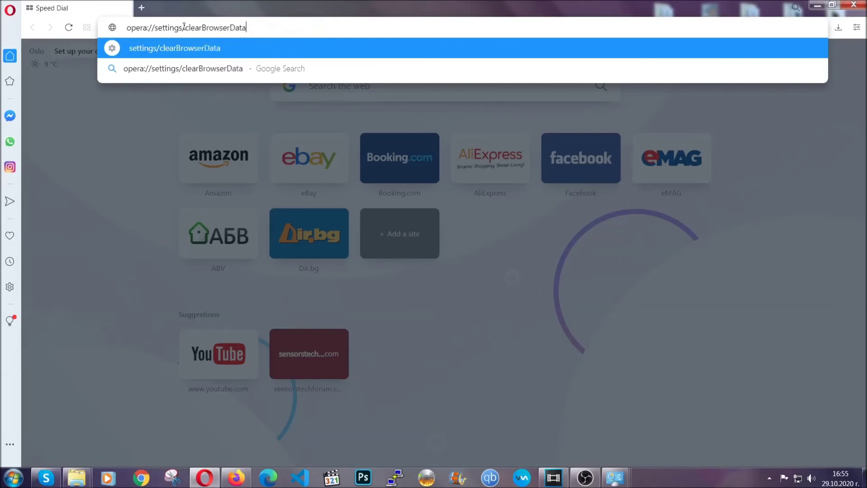
{"action": "key", "text": "Return"}
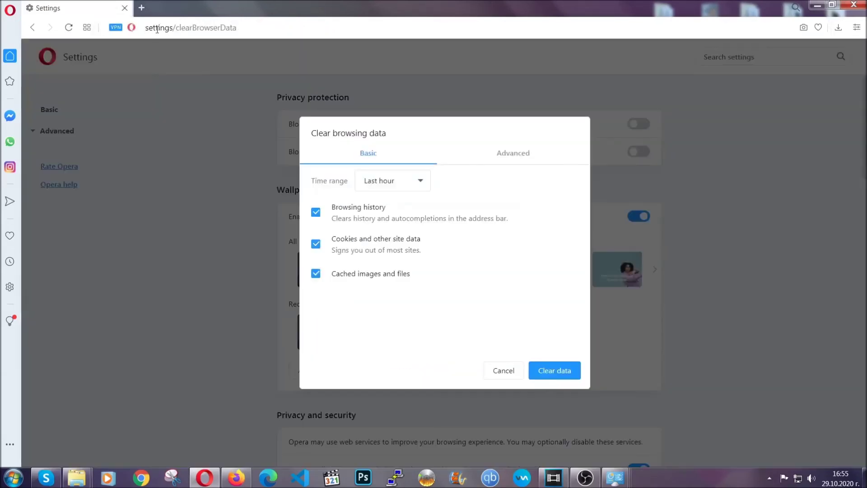
Step: In Advanced, clear All time data, also ticking Site Settings and Hosted app data
{"action": "left_click", "coordinate": [510, 156]}
{"action": "left_click", "coordinate": [431, 181]}
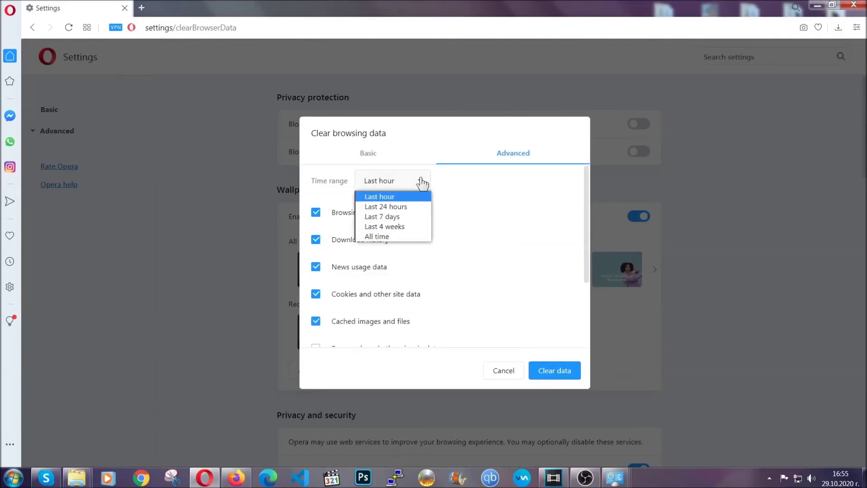
{"action": "left_click", "coordinate": [391, 235]}
{"action": "scroll", "coordinate": [395, 242], "scroll_direction": "down", "scroll_amount": 3}
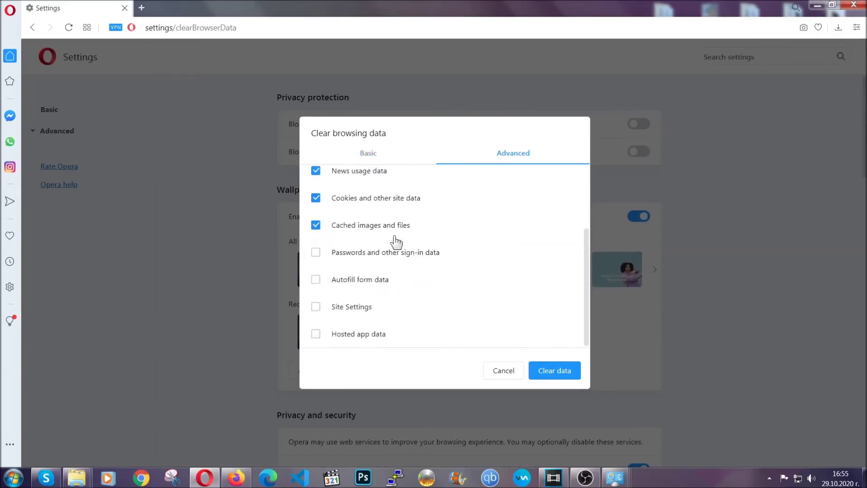
{"action": "left_click", "coordinate": [356, 308]}
{"action": "left_click", "coordinate": [347, 334]}
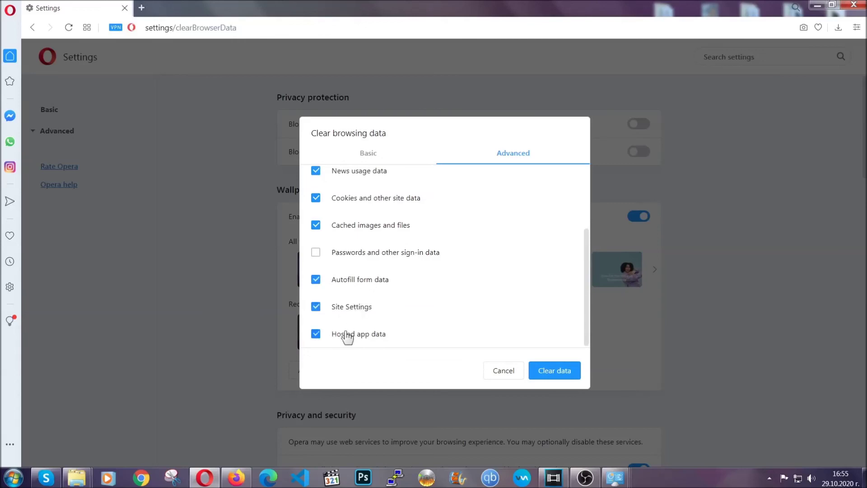
{"action": "left_click", "coordinate": [544, 372]}
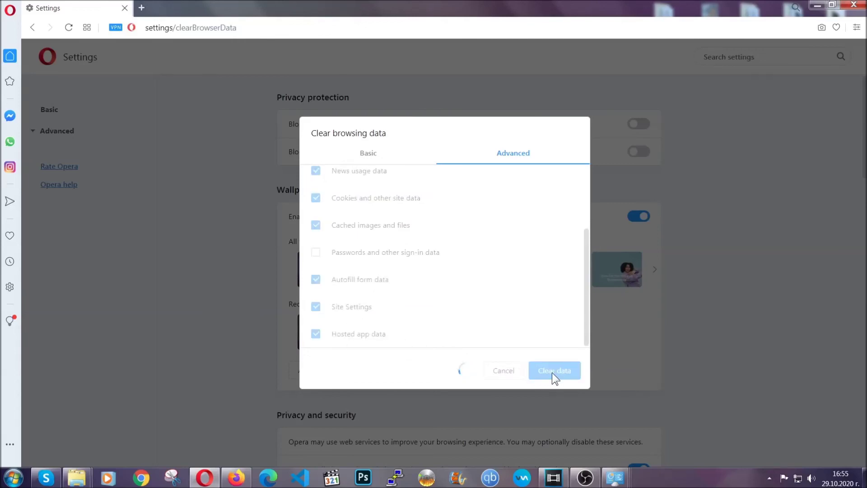